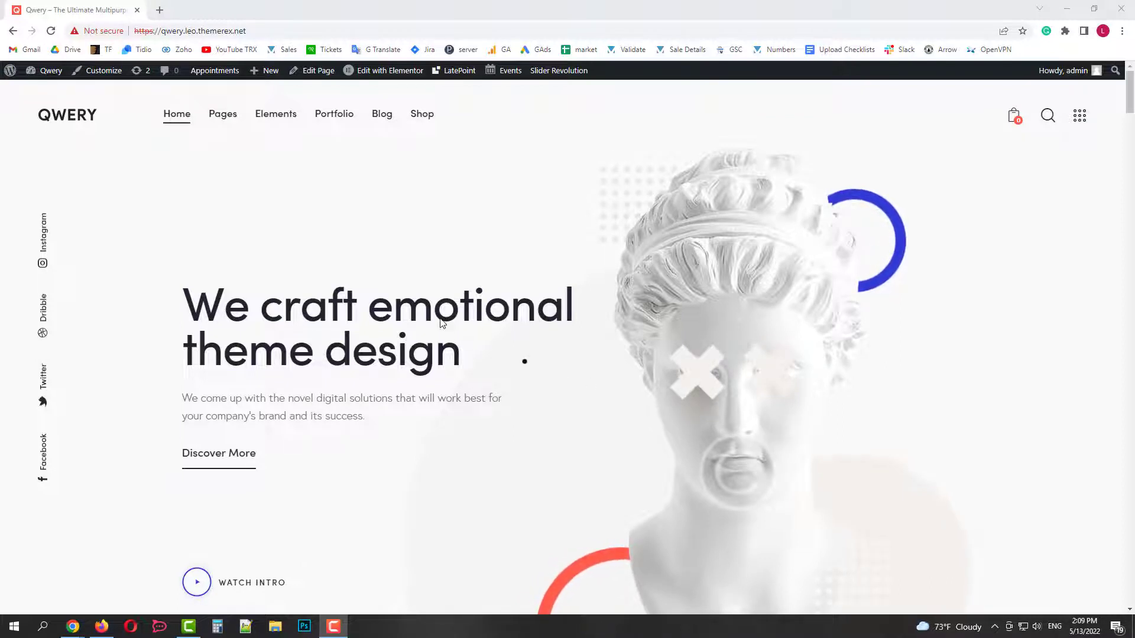
- Open the Autotype Text demo page from the site's Elements menu in a new tab
mouse_move(281, 121)
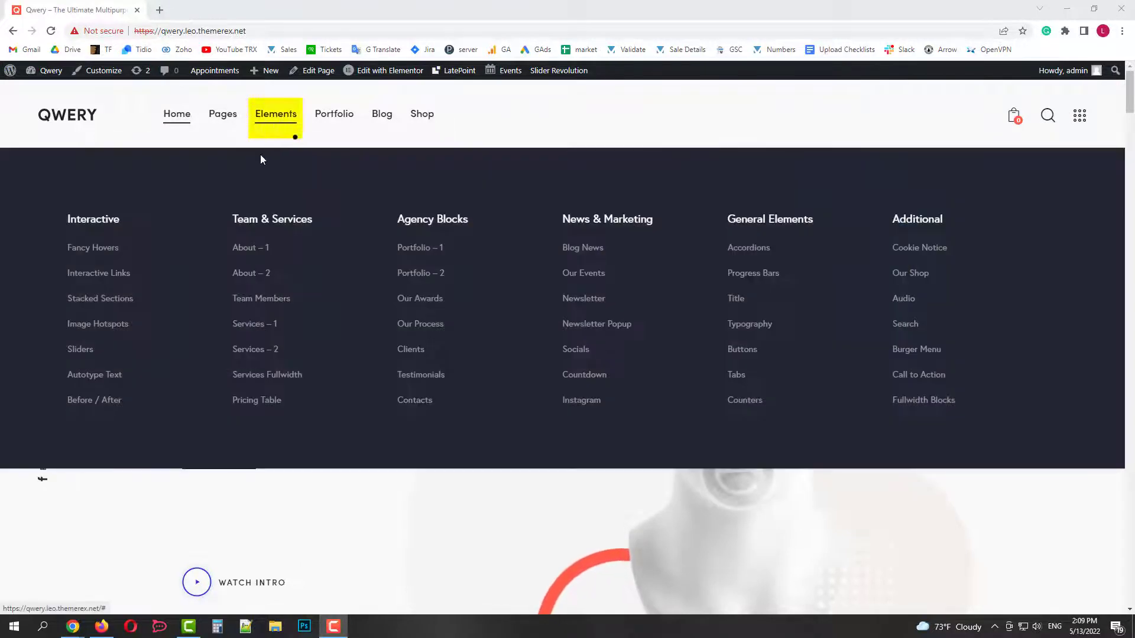
click(111, 379)
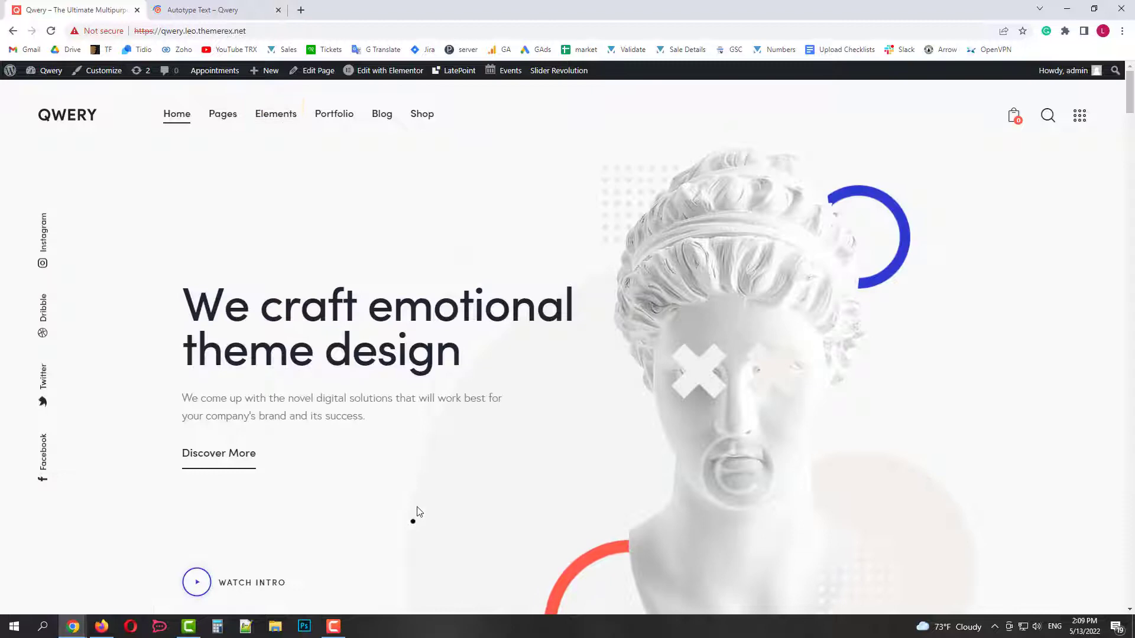
- Go to the Autotype Text – Qwery tab and scroll through its self-typing headline examples
click(222, 10)
scroll(690, 443, down, 3)
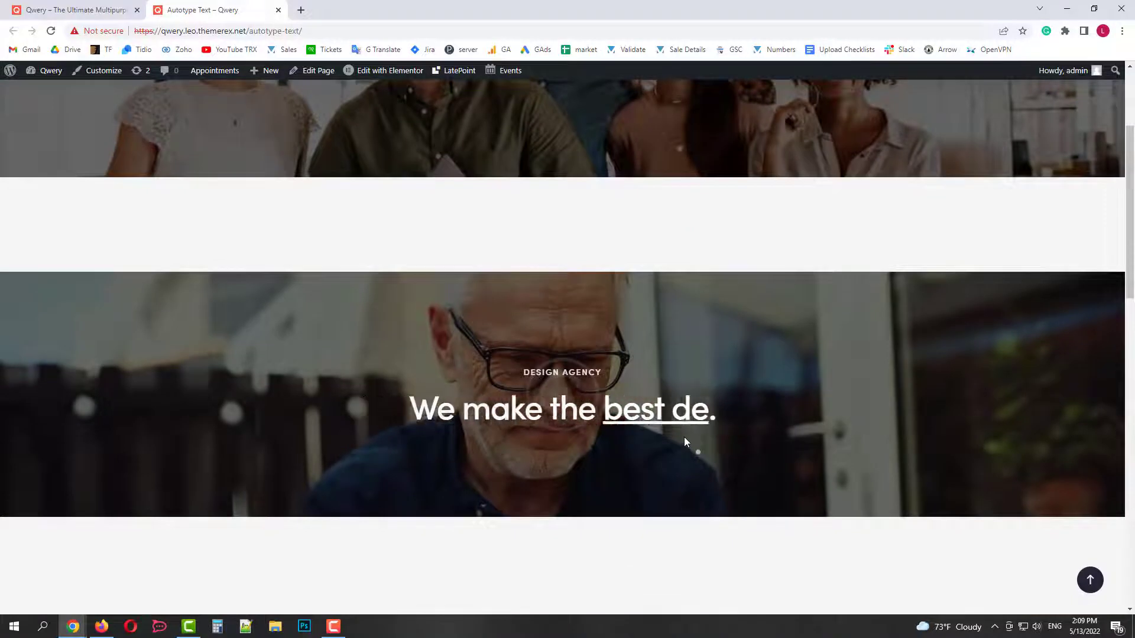
scroll(691, 437, down, 6)
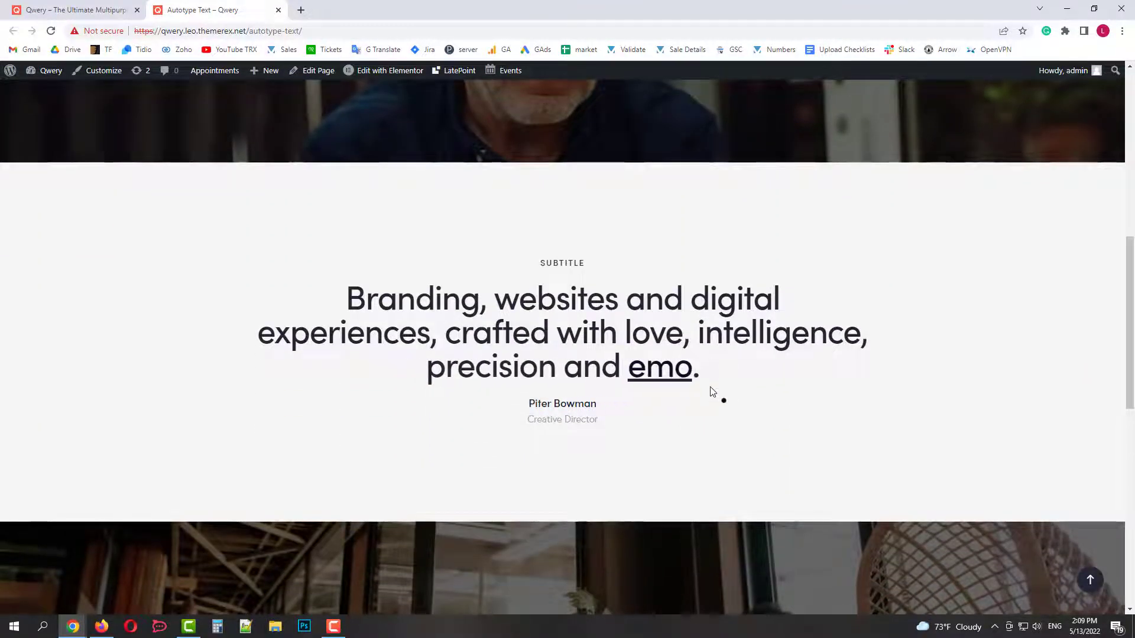
scroll(712, 392, down, 5)
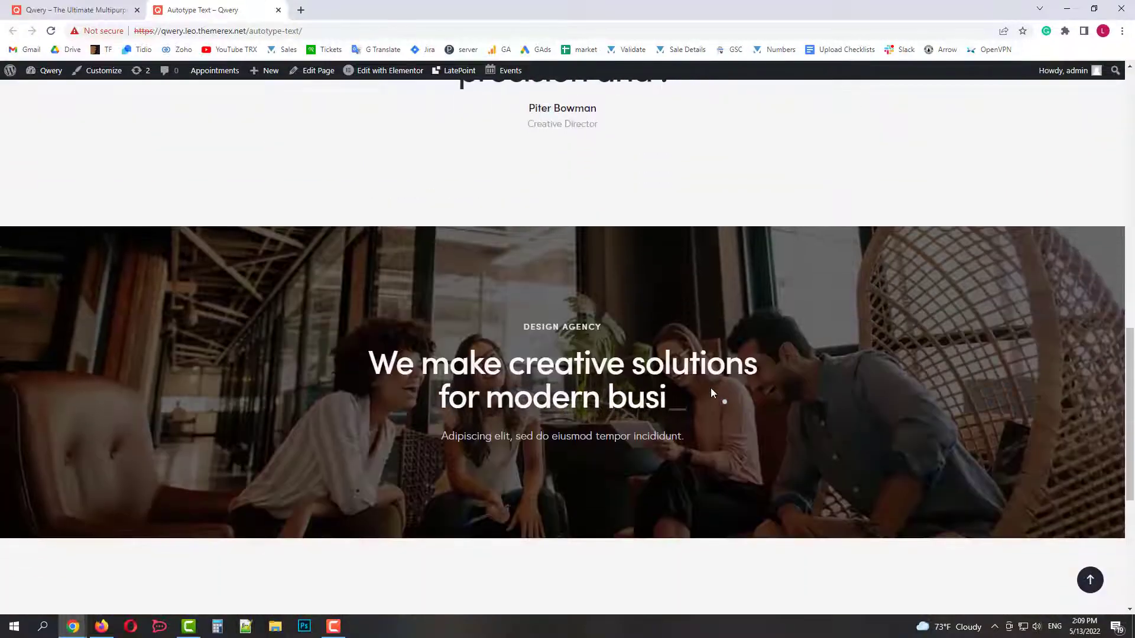
scroll(732, 414, down, 5)
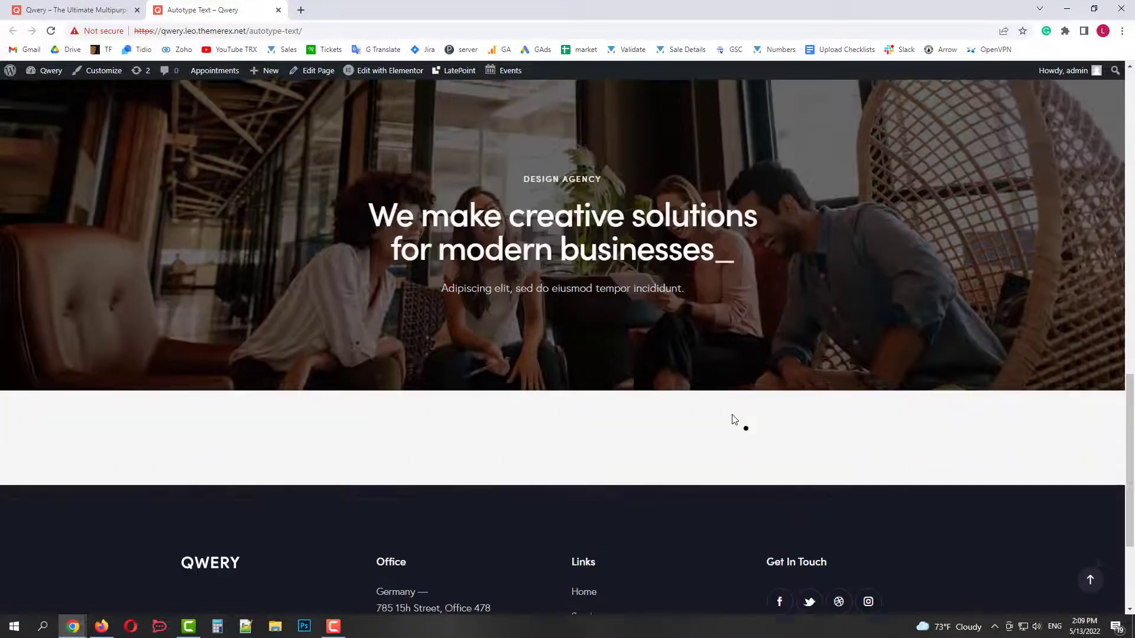
scroll(731, 414, up, 5)
scroll(731, 414, up, 12)
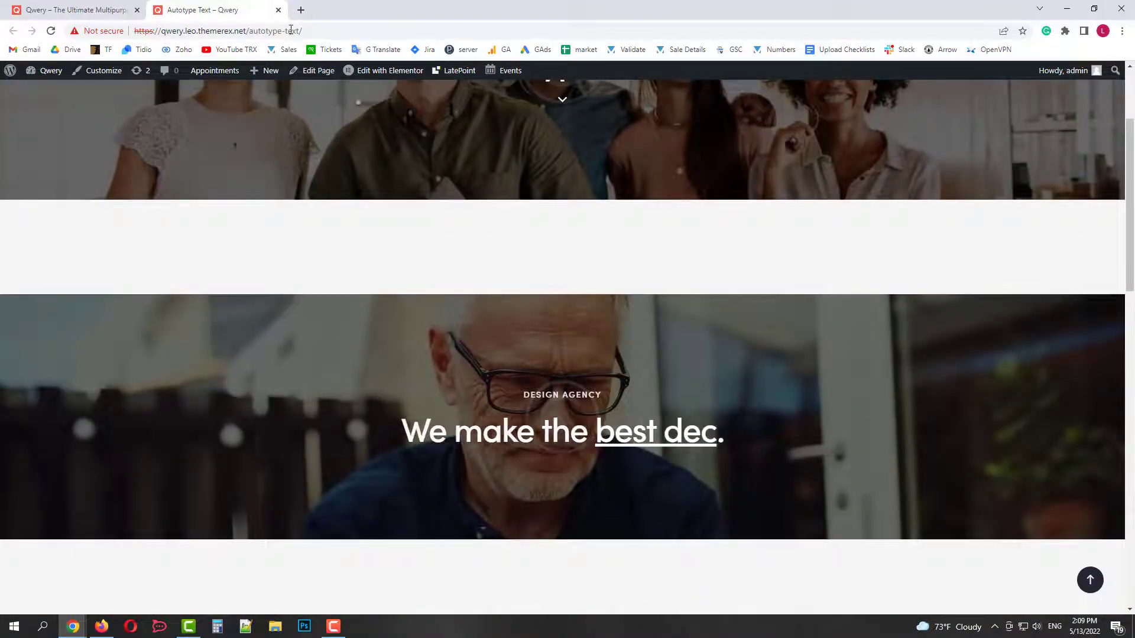
- Close the demo tab and open the homepage with Edit with Elementor
click(278, 11)
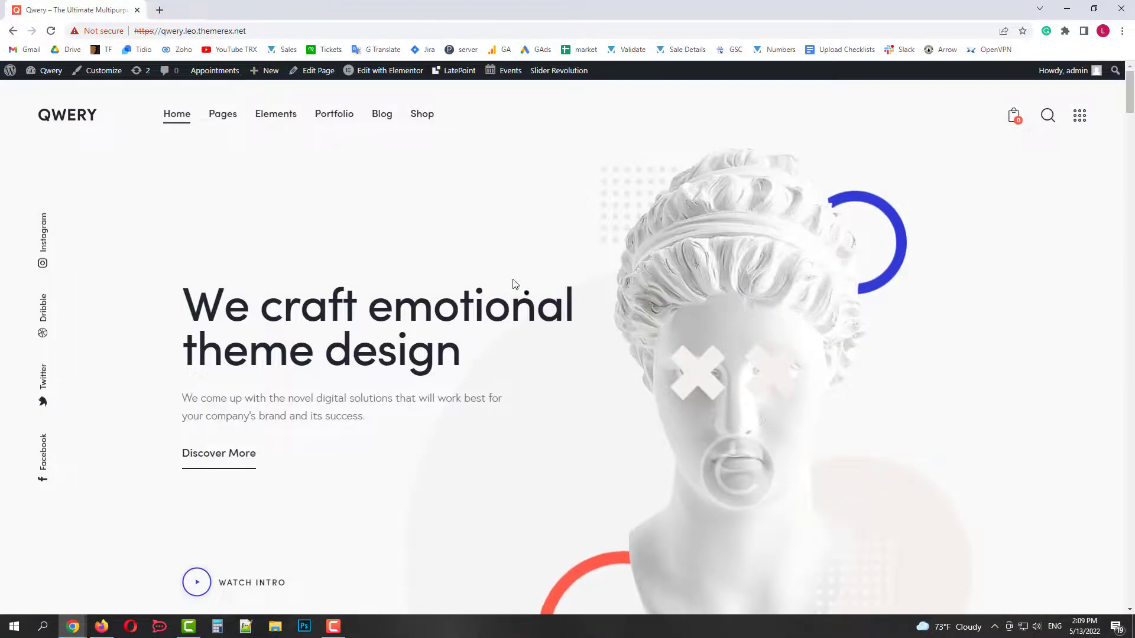
scroll(514, 295, down, 6)
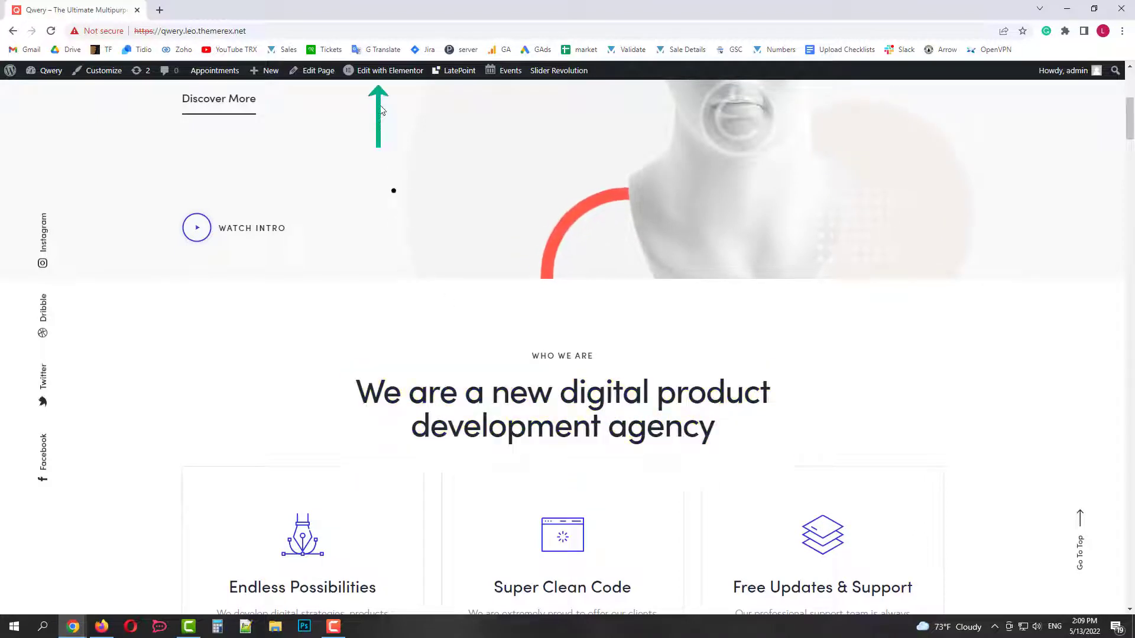
click(390, 70)
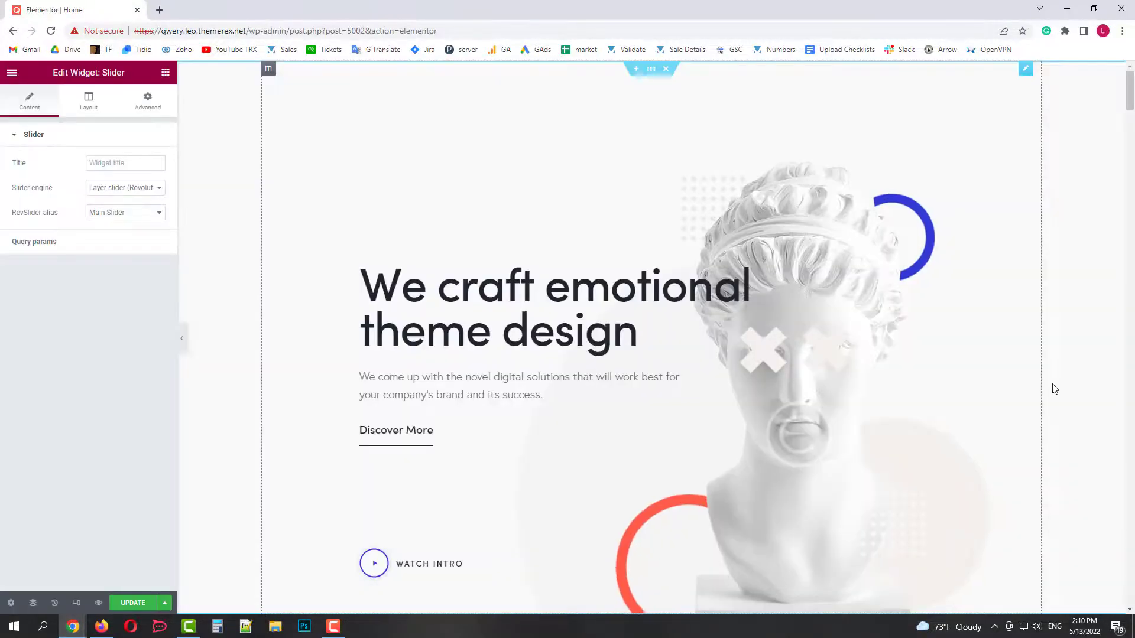
- Select the 'We are a new digital product development agency' headline and switch Use autotype on
scroll(1051, 387, down, 7)
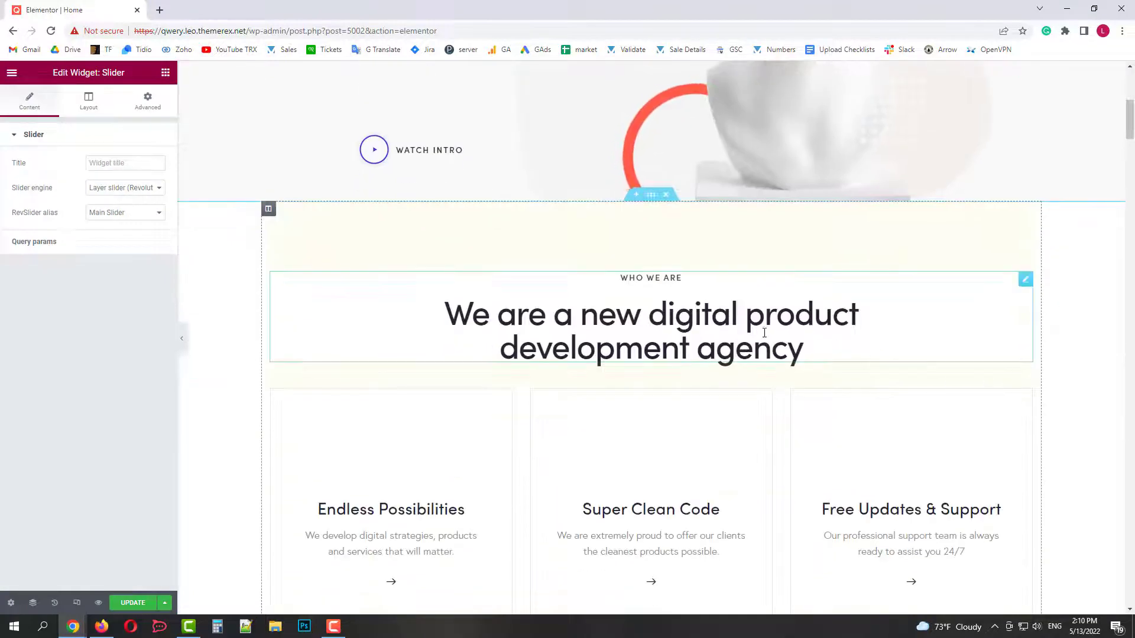
click(764, 333)
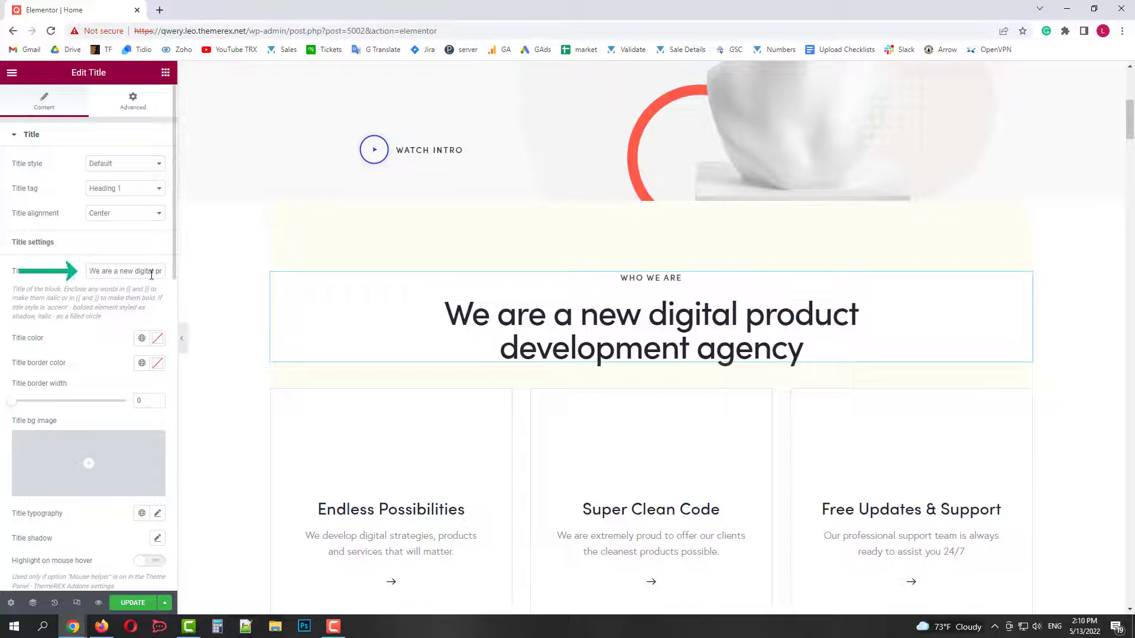
scroll(92, 366, down, 3)
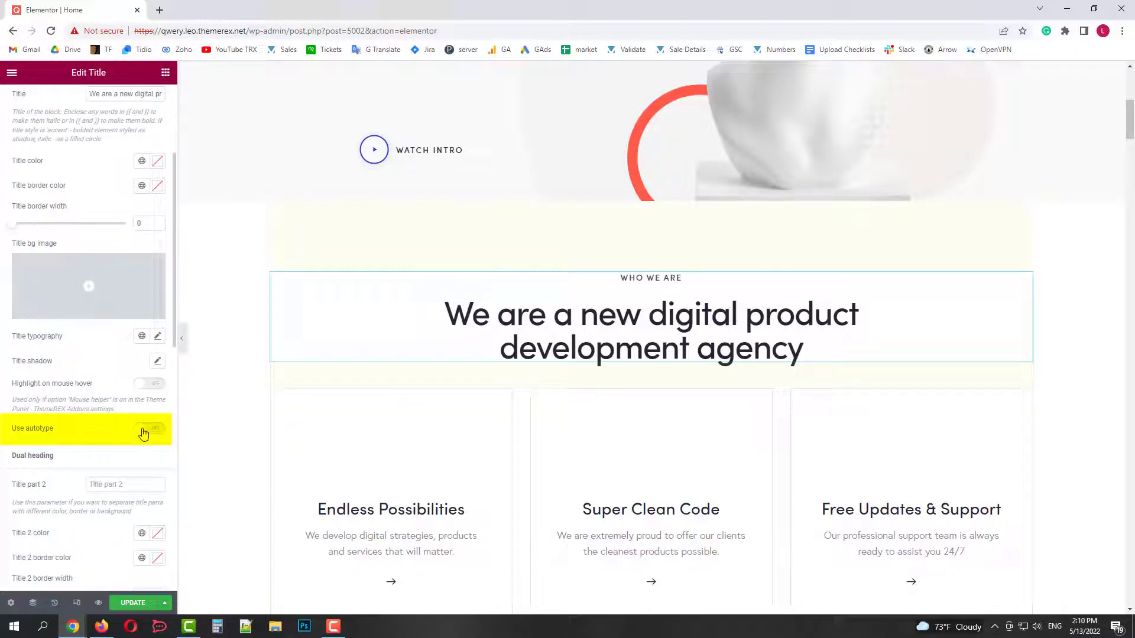
click(143, 430)
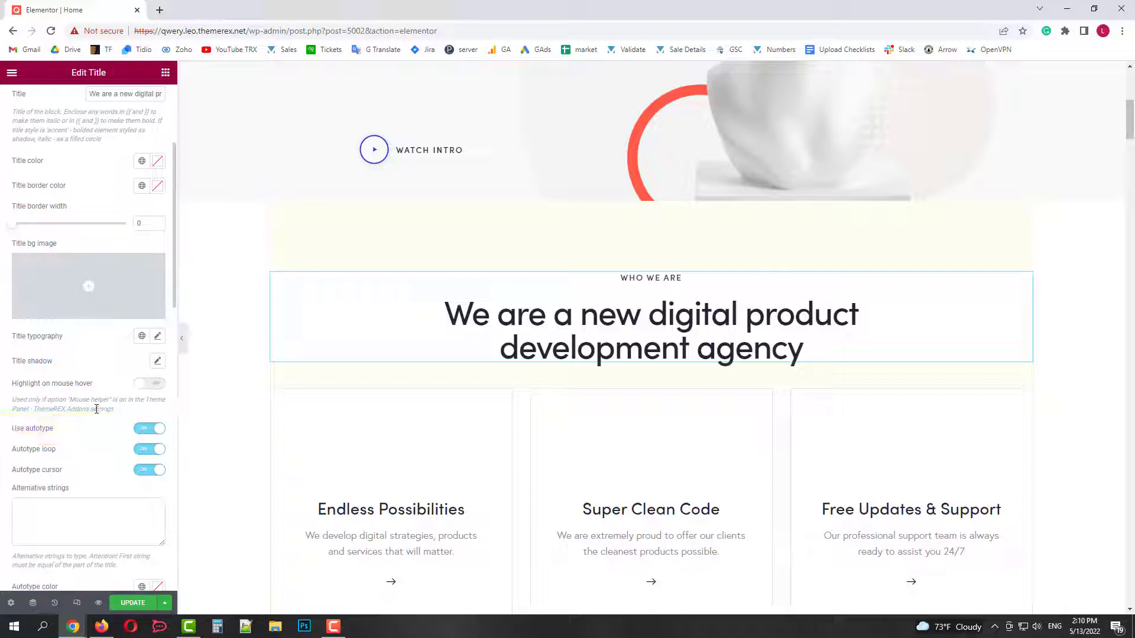
- Enter alternative strings 'development agency', 'creative studio' and 'digital partners' on separate lines
scroll(96, 409, down, 3)
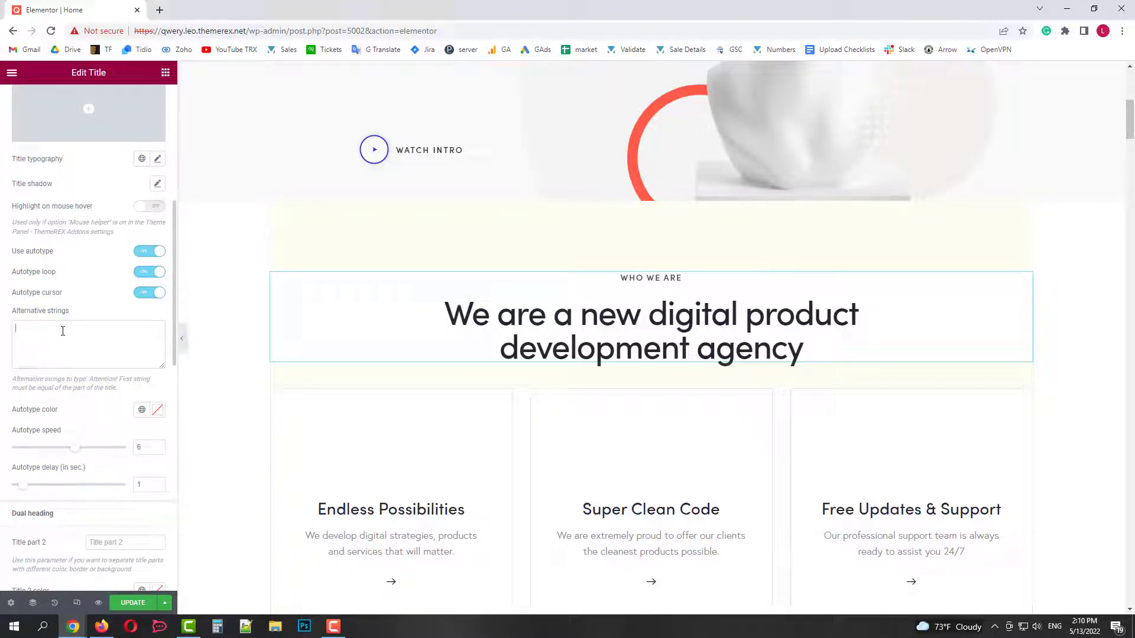
text(development a)
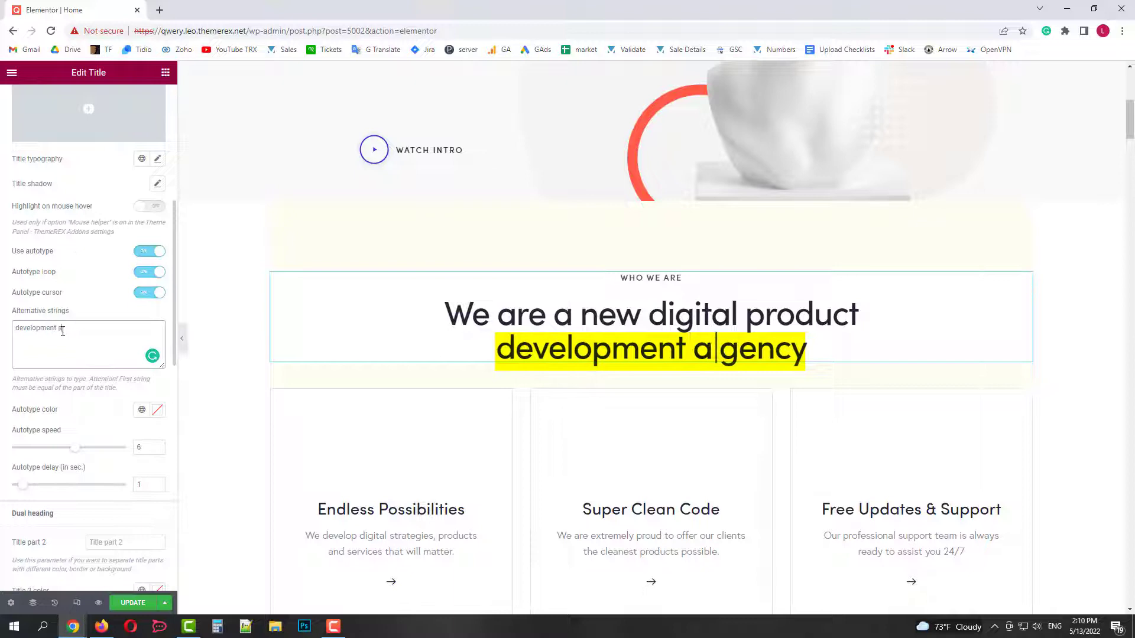
text(gency)
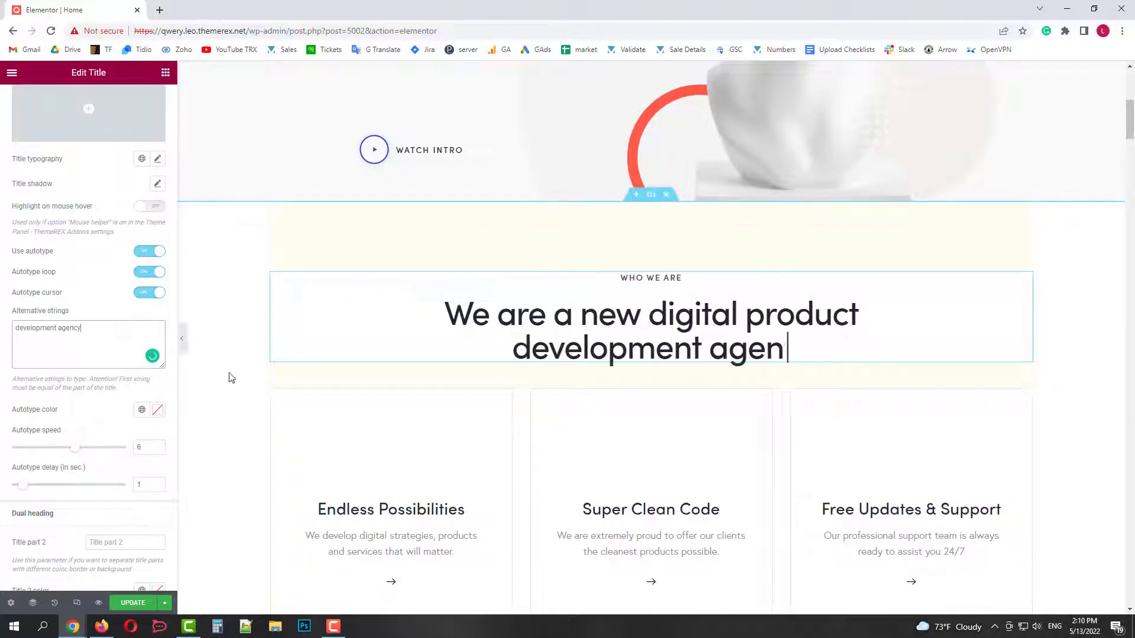
double_click(70, 328)
key(BackSpace)
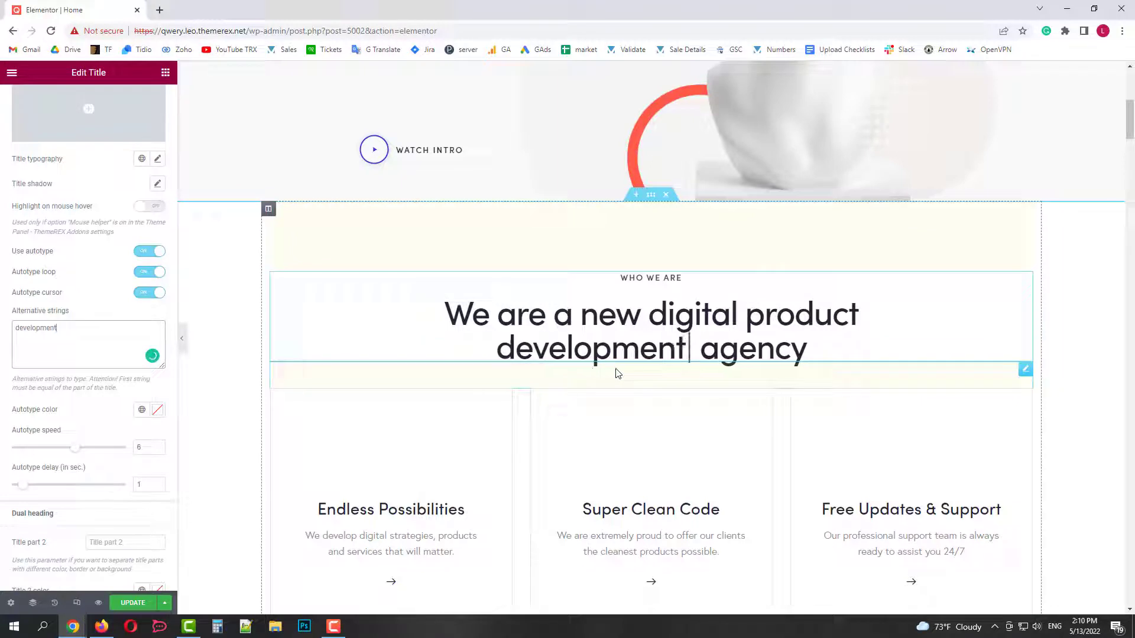
click(77, 337)
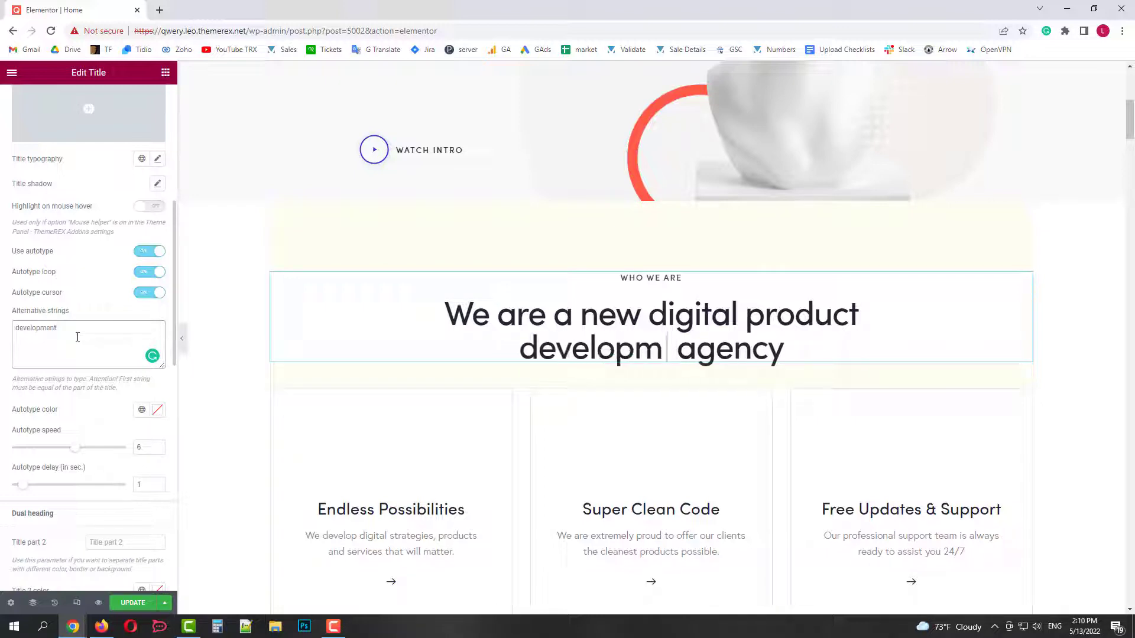
text(agency )
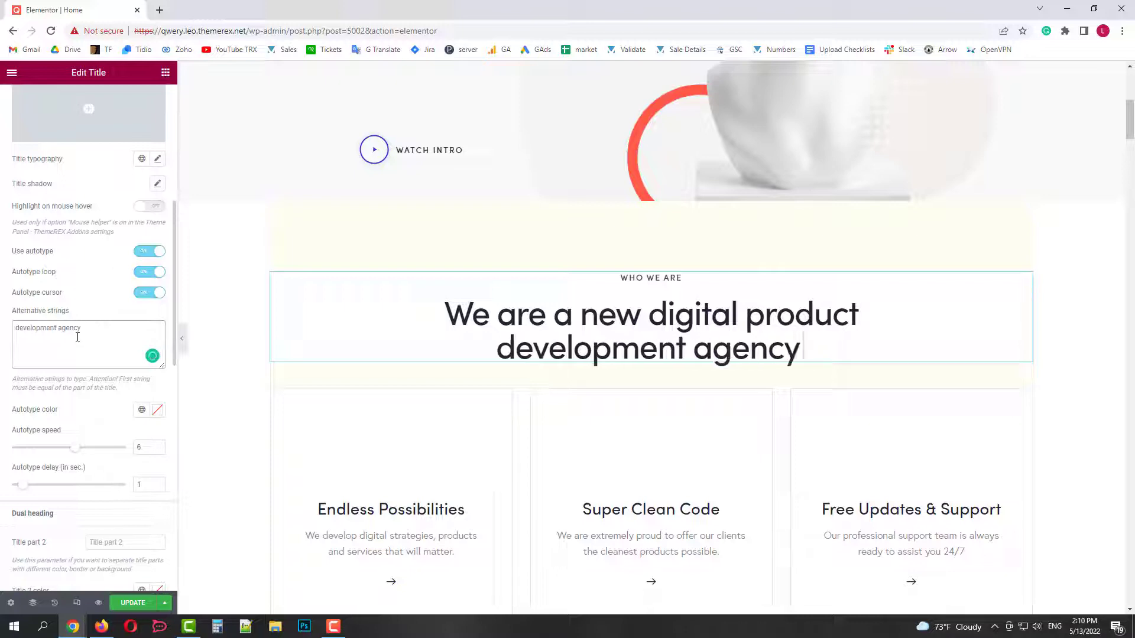
text(creative studio)
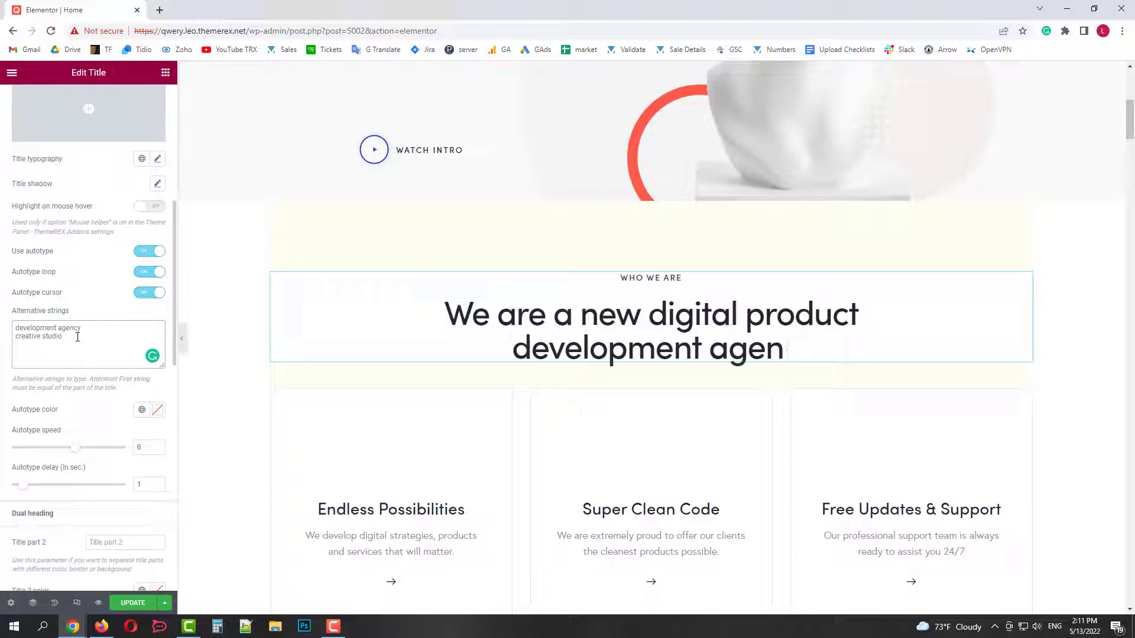
text(digital partners)
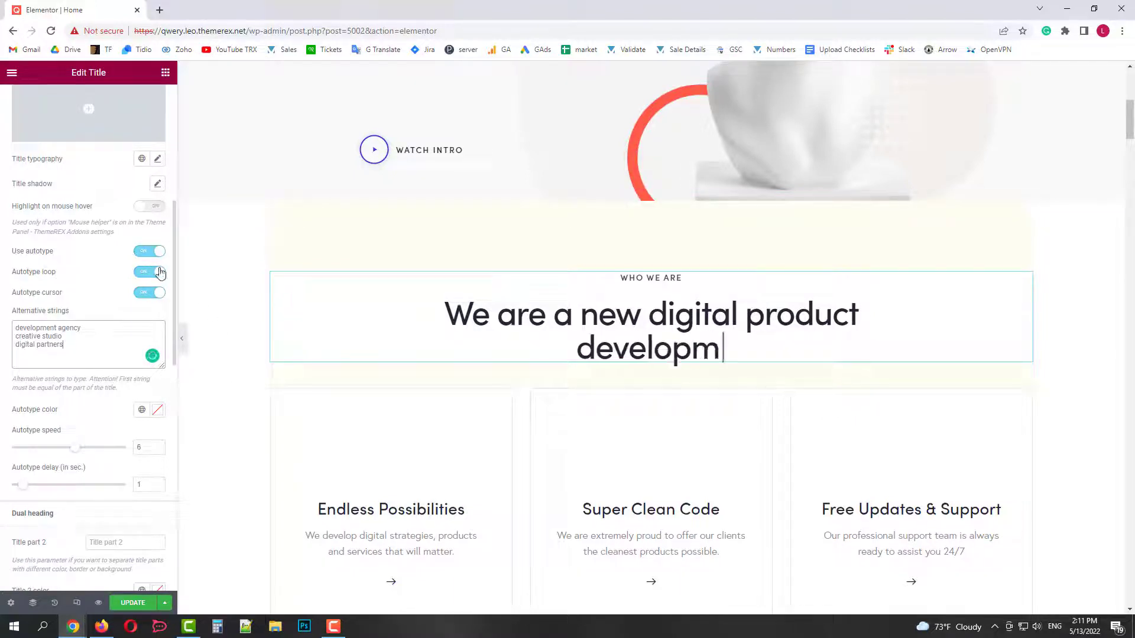
- Turn Autotype loop on and leave Autotype cursor enabled after toggling it off and back
click(158, 273)
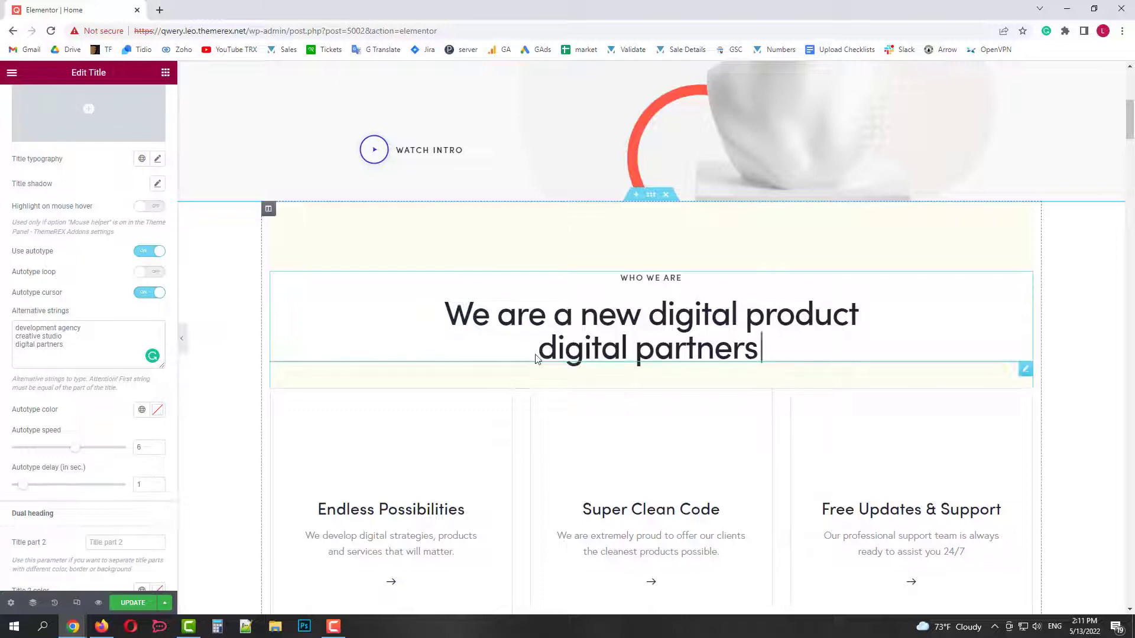
click(156, 275)
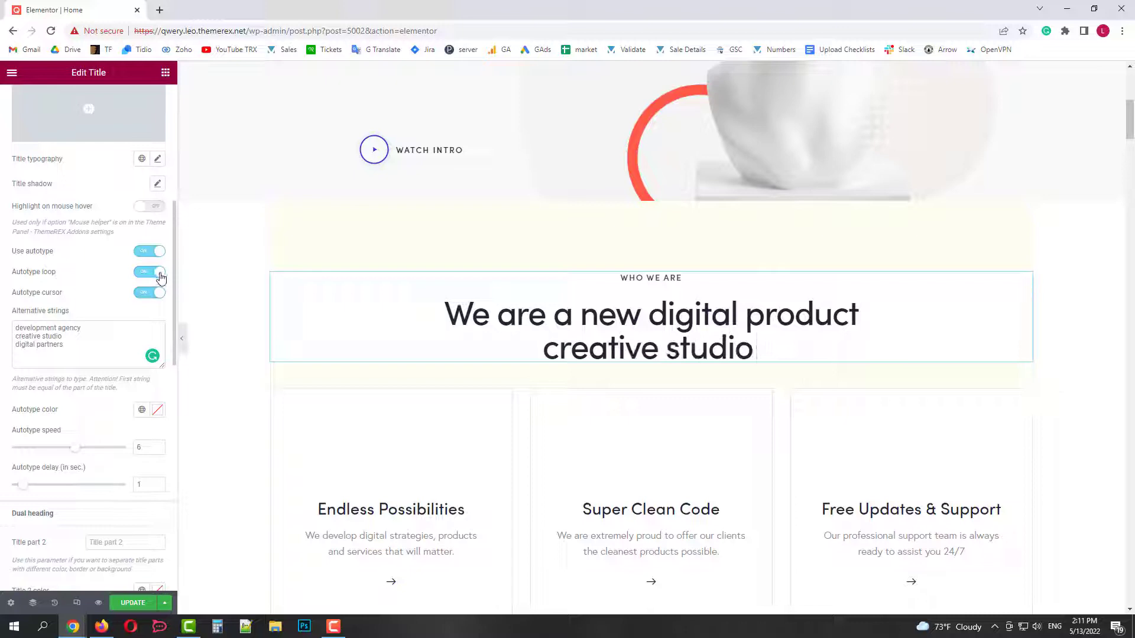
click(153, 296)
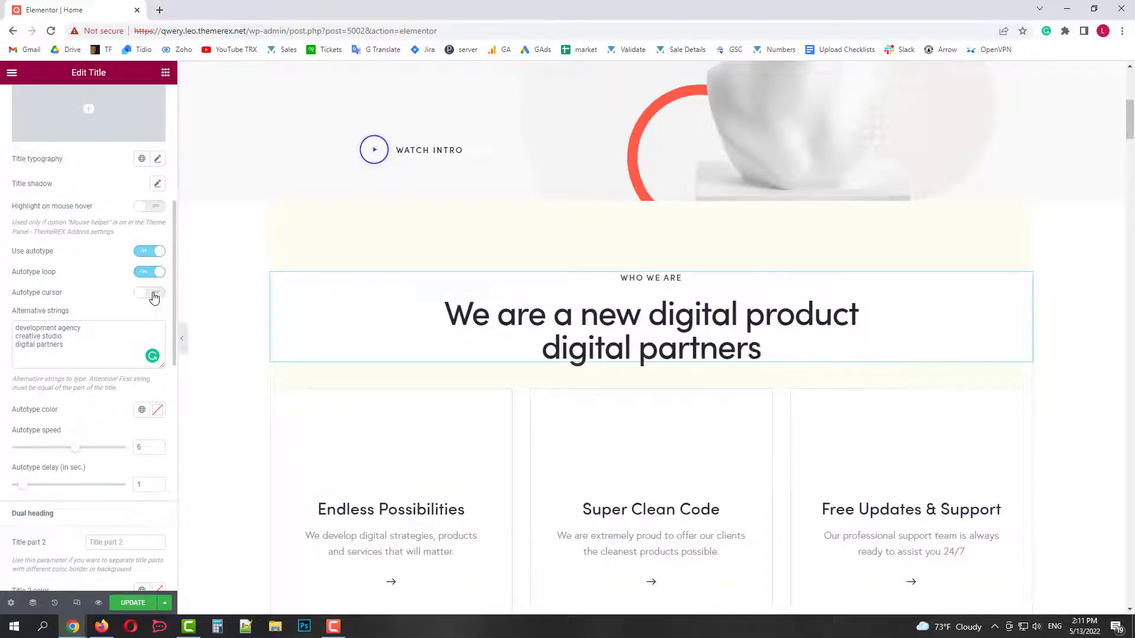
click(153, 294)
- Set the Autotype color of the rotating words to a red shade
scroll(110, 305, down, 2)
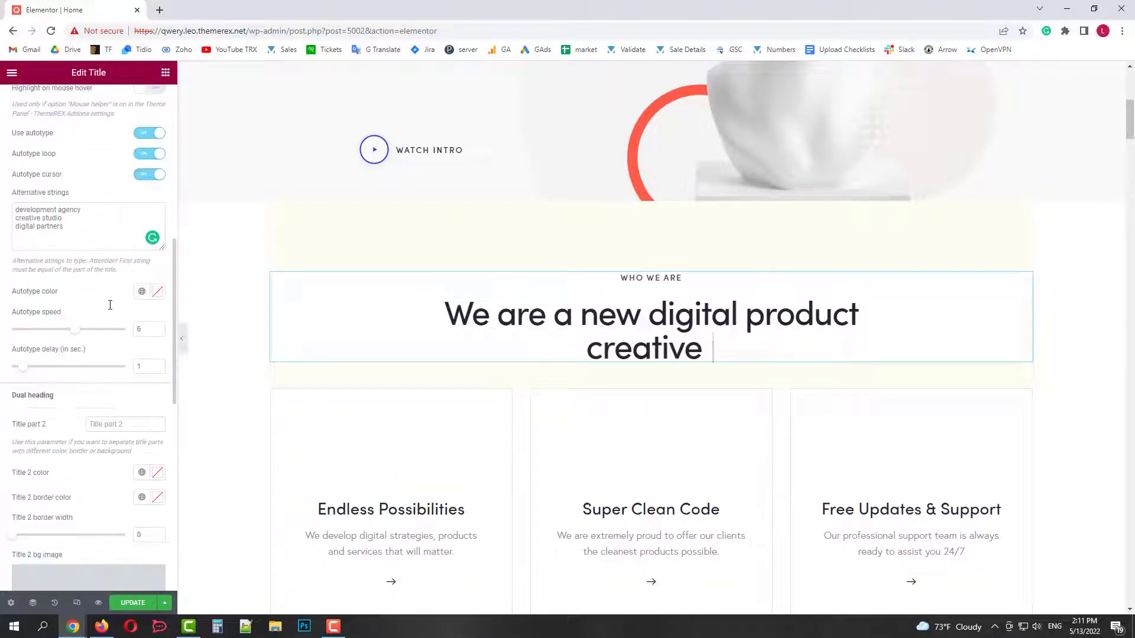
click(157, 293)
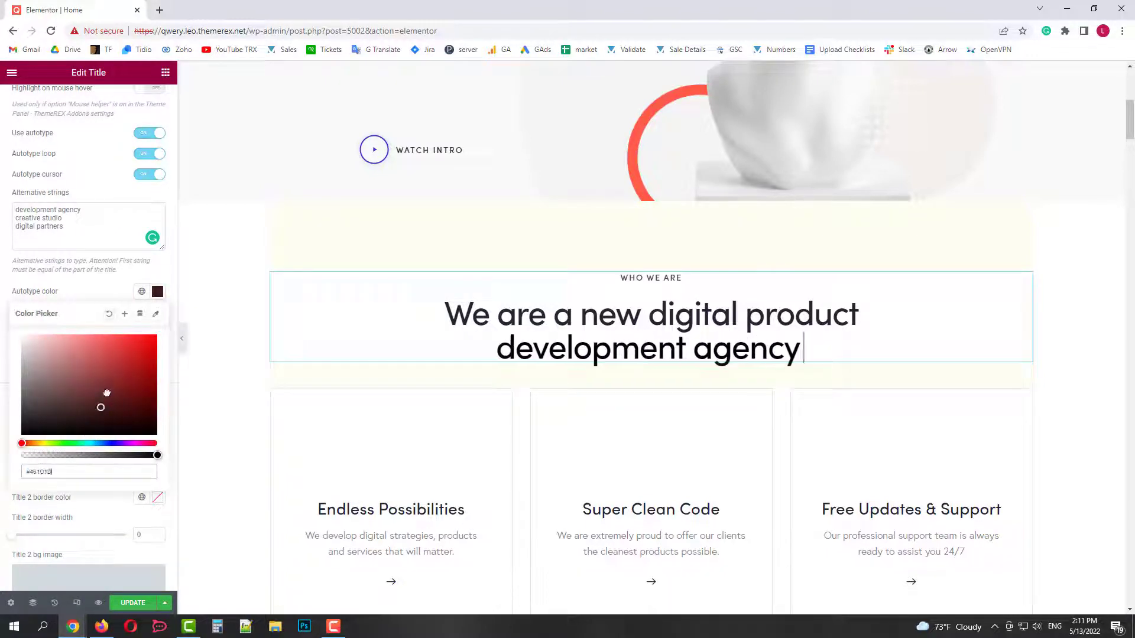
click(122, 339)
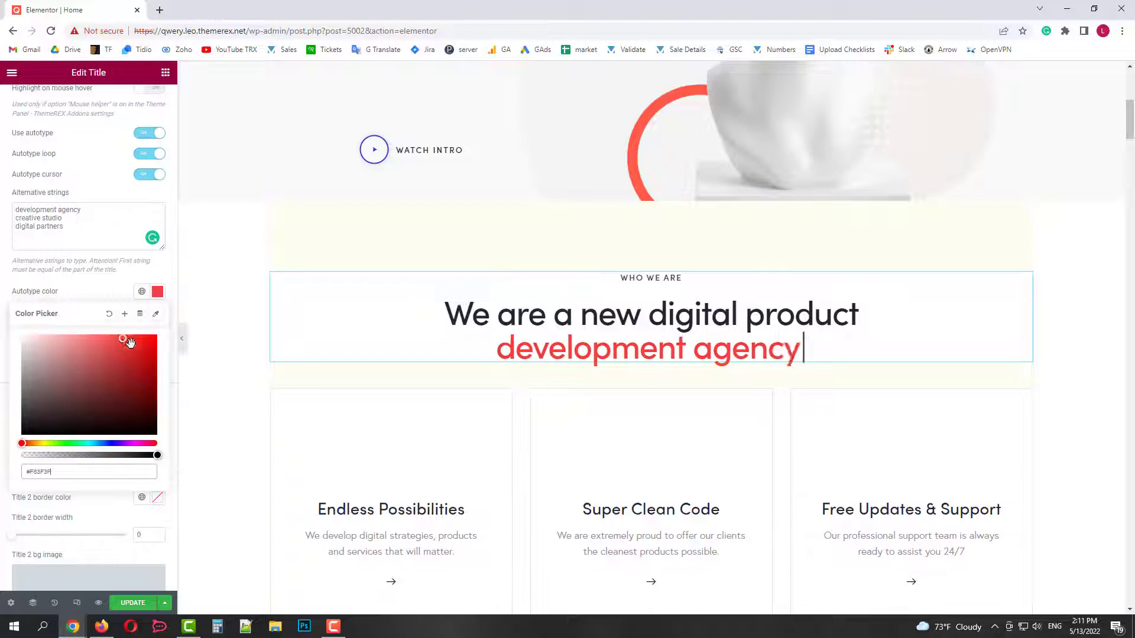
click(109, 280)
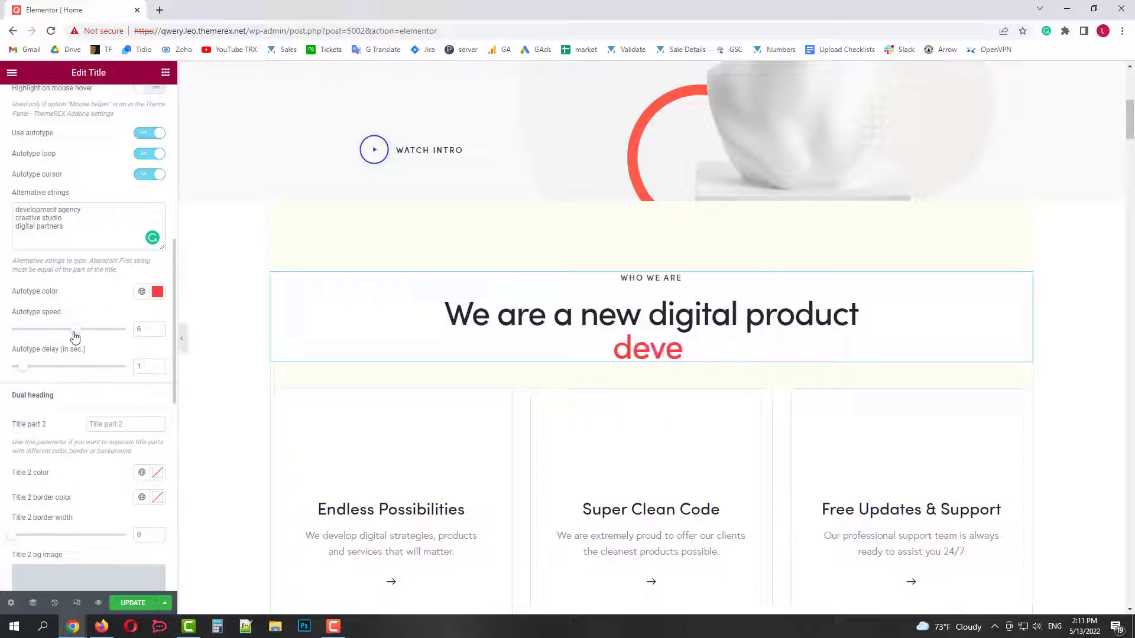
- Test the sliders, then set Autotype speed to 6 and Autotype delay to 3 seconds
drag(74, 336, 130, 339)
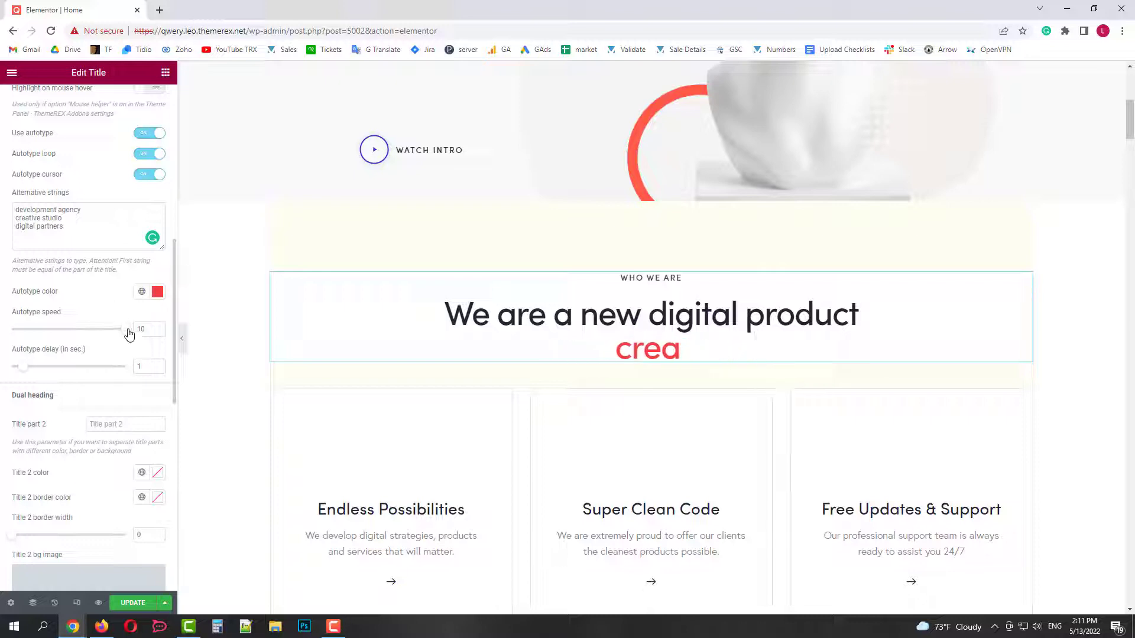
drag(130, 335, 10, 329)
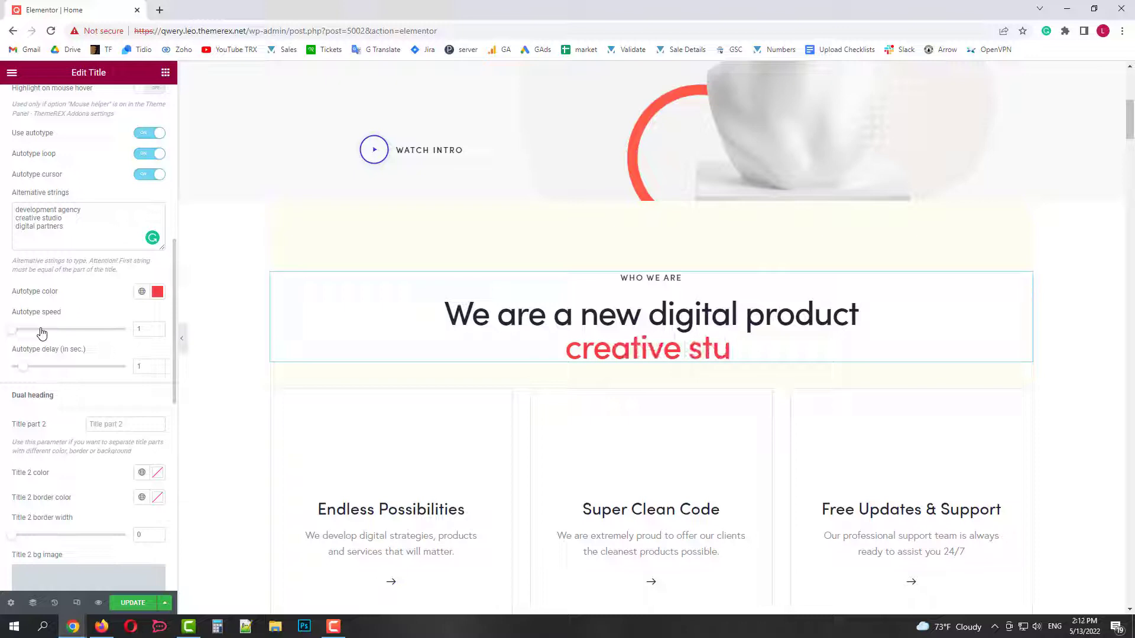
drag(7, 329, 76, 334)
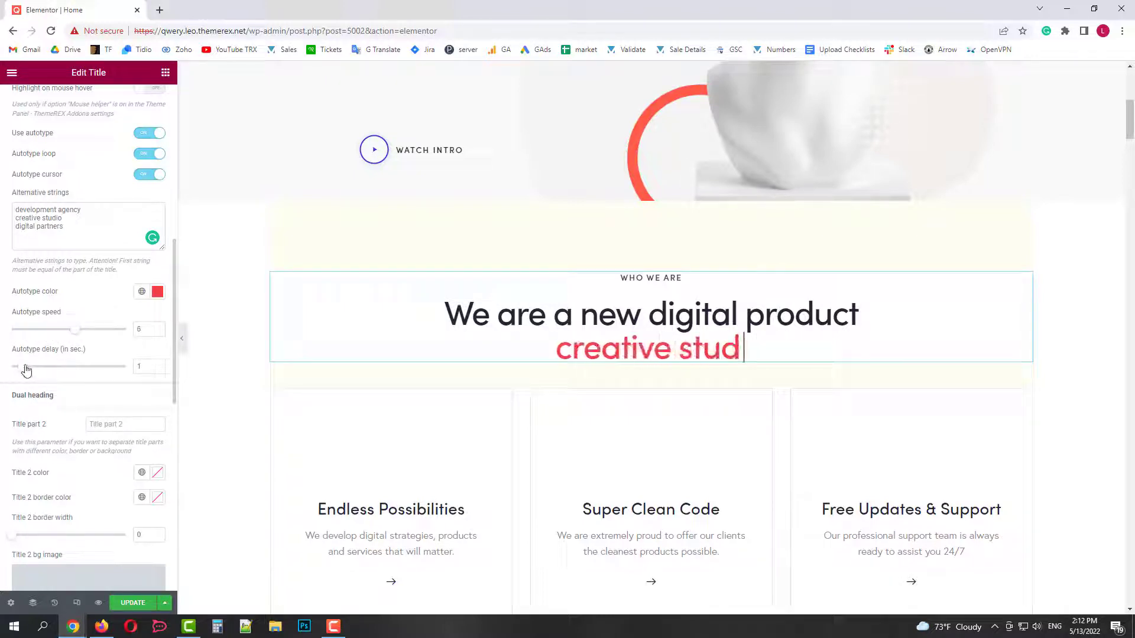
drag(26, 370, 134, 378)
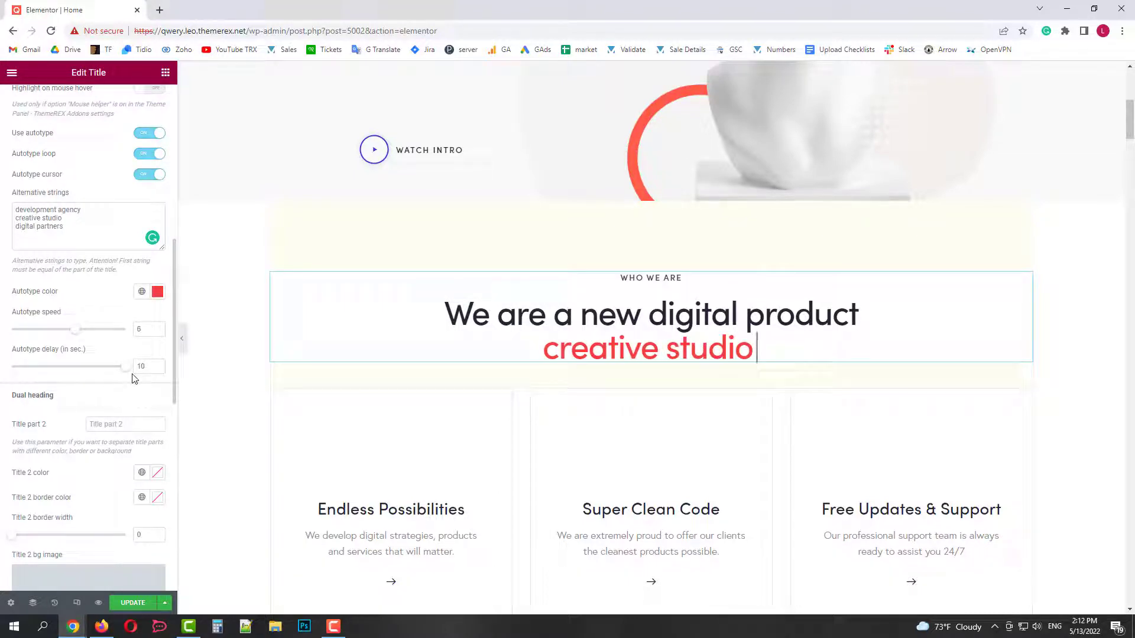
drag(126, 369, 46, 369)
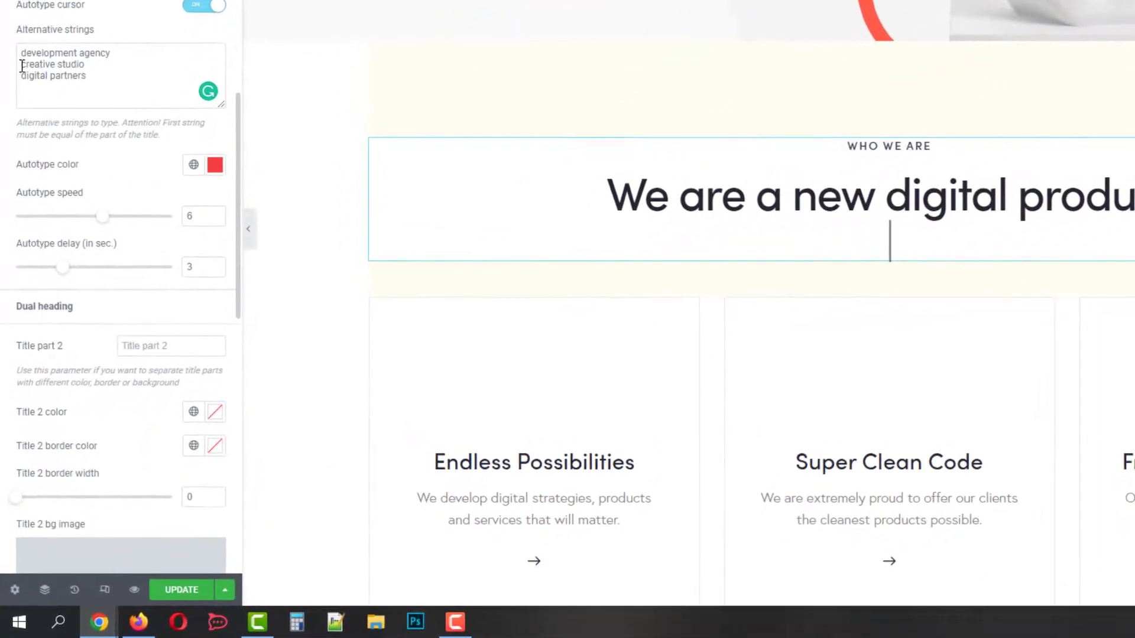
- Wrap 'creative studio' in <u></u> tags to underline it
click(22, 66)
text(<>)
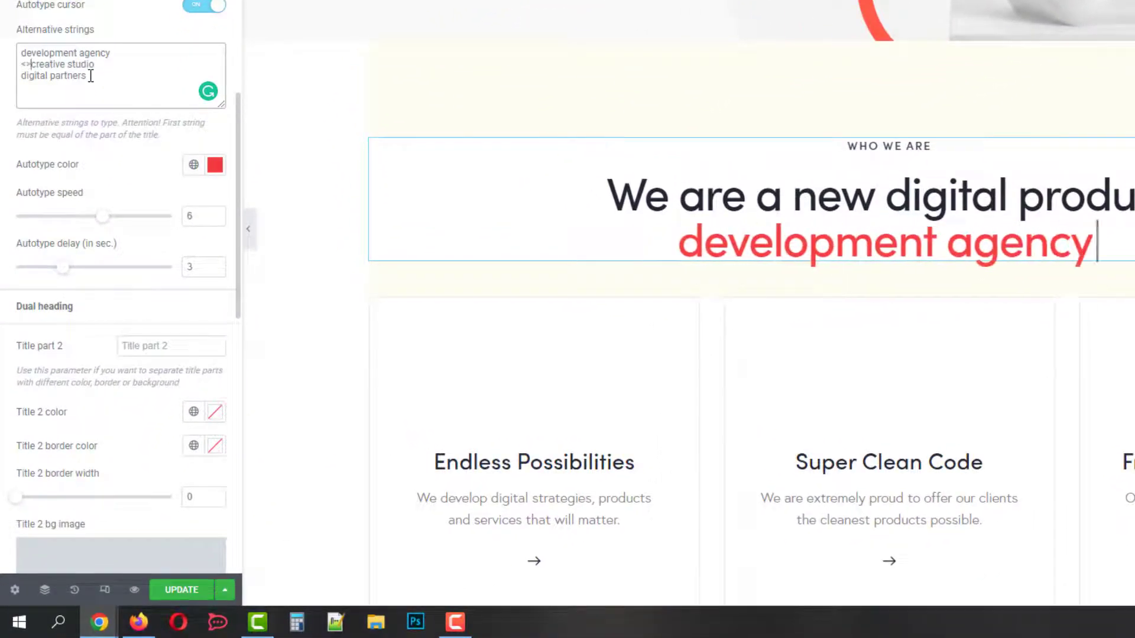
key(Left)
text(u)
click(116, 64)
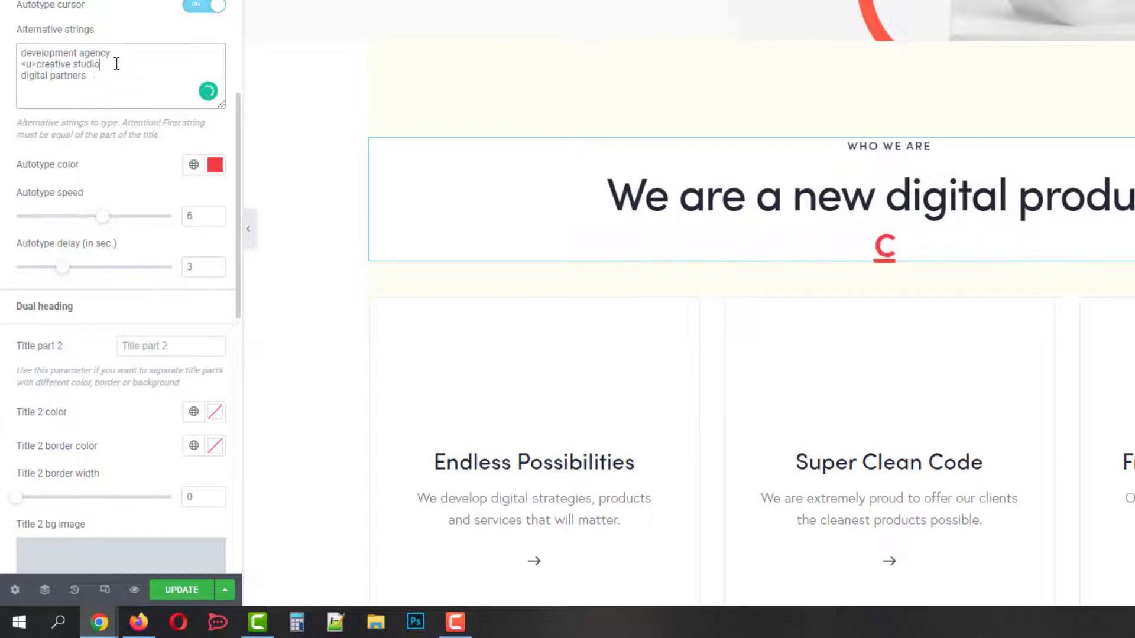
text(</>)
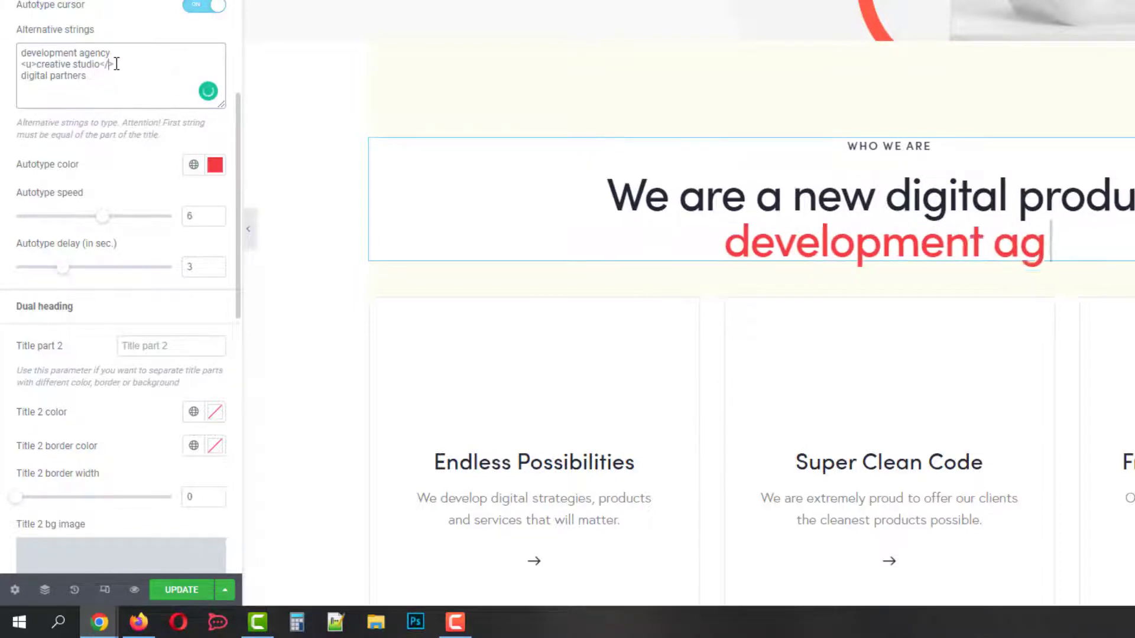
key(Left)
text(u)
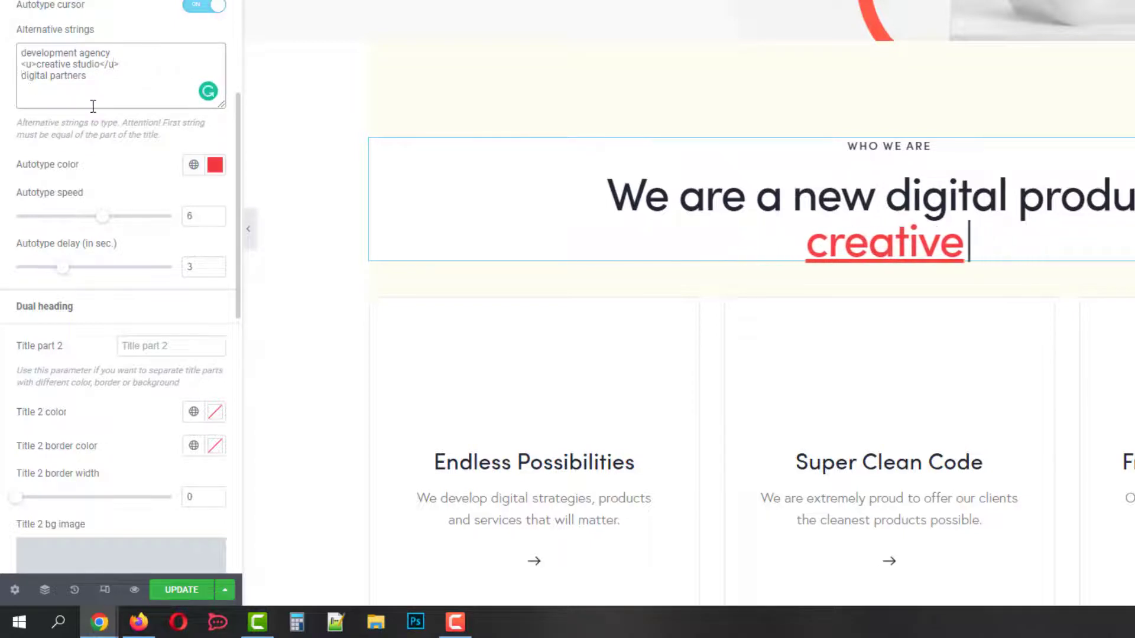
- Wrap 'digital partners' in bold <b> tags
text(<b>)
key(ctrl+Right)
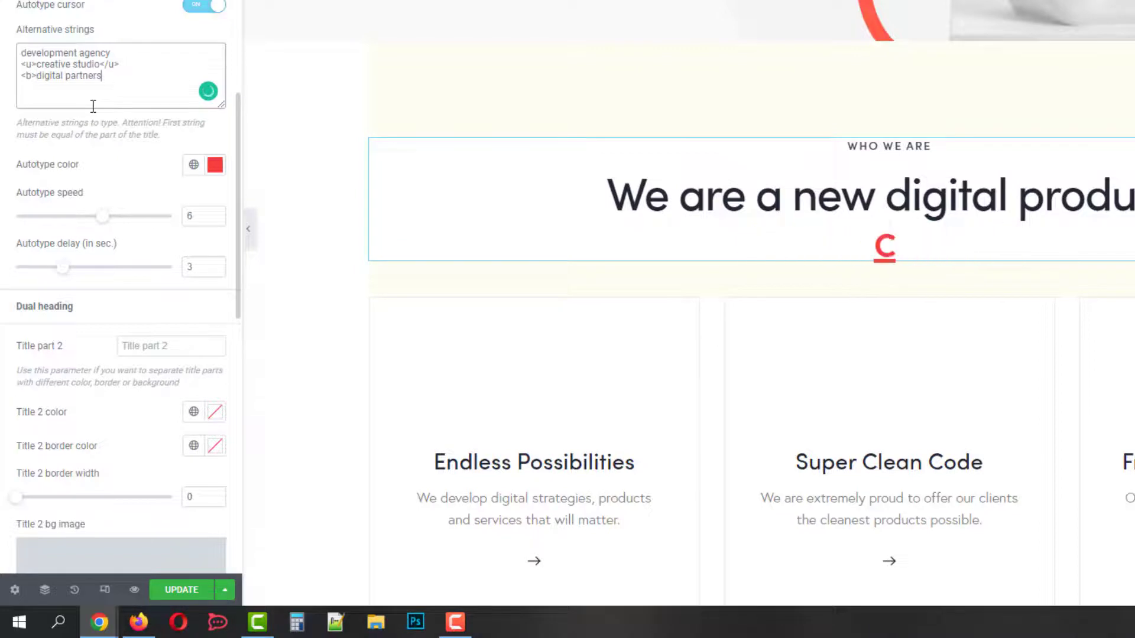
text(/b>)
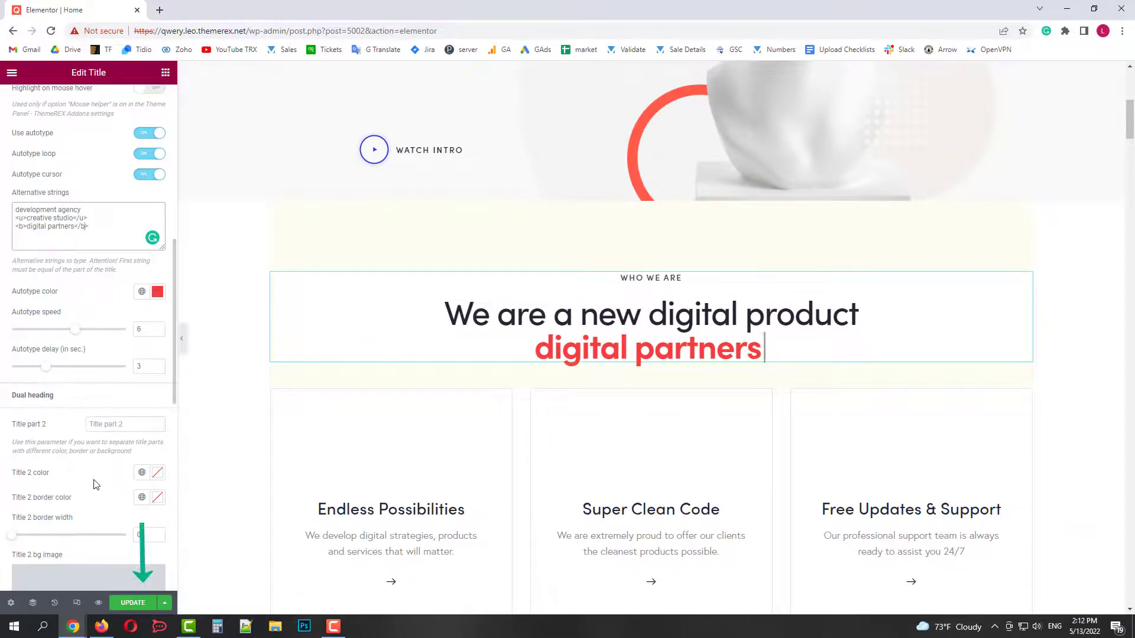
- Save the page with UPDATE, then view the live homepage down to the WHO WE ARE section
click(131, 603)
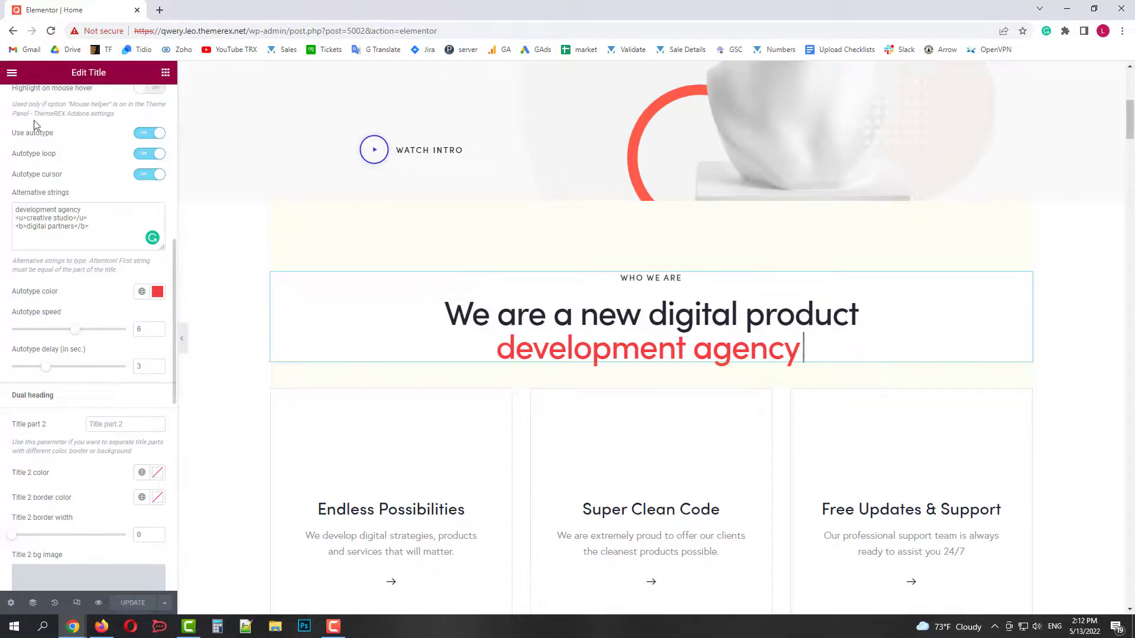
click(12, 73)
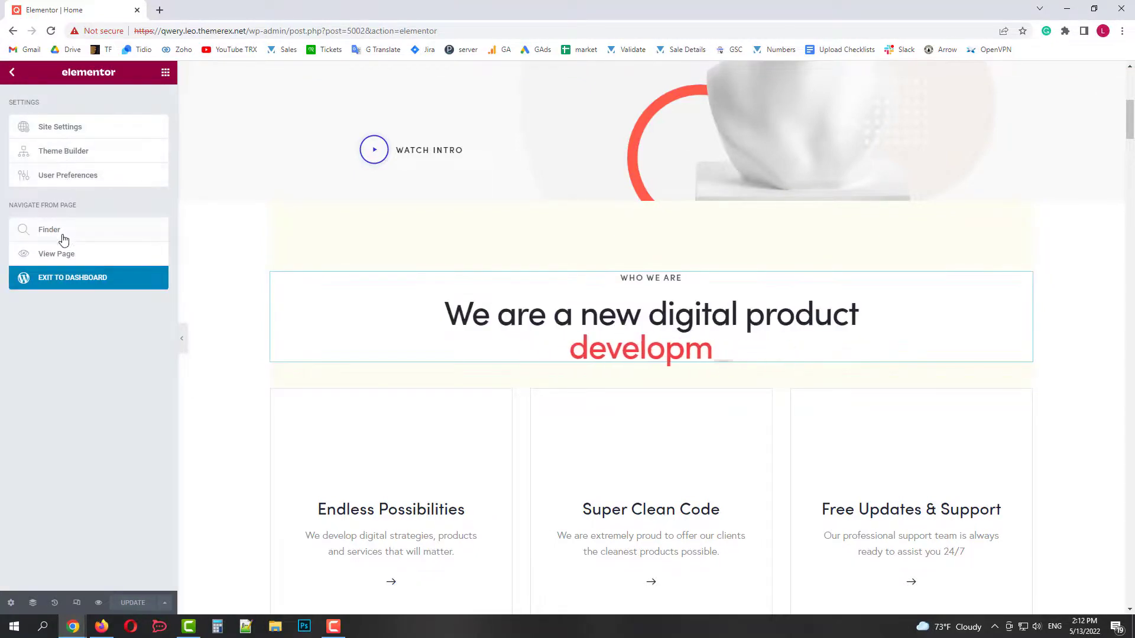
click(59, 255)
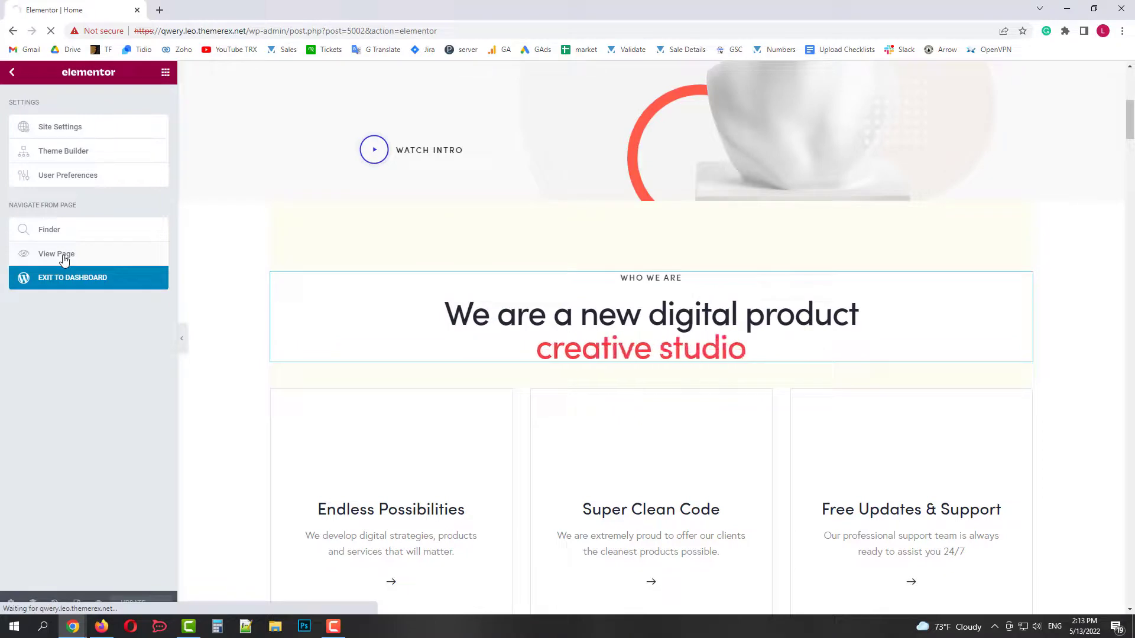
scroll(820, 299, down, 5)
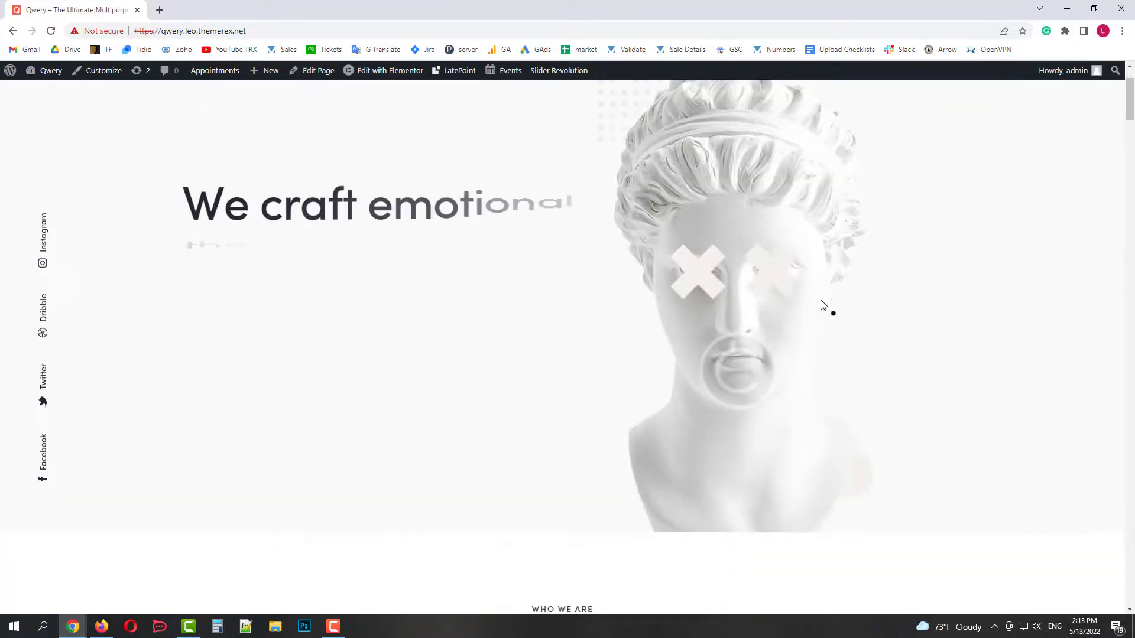
scroll(820, 305, down, 2)
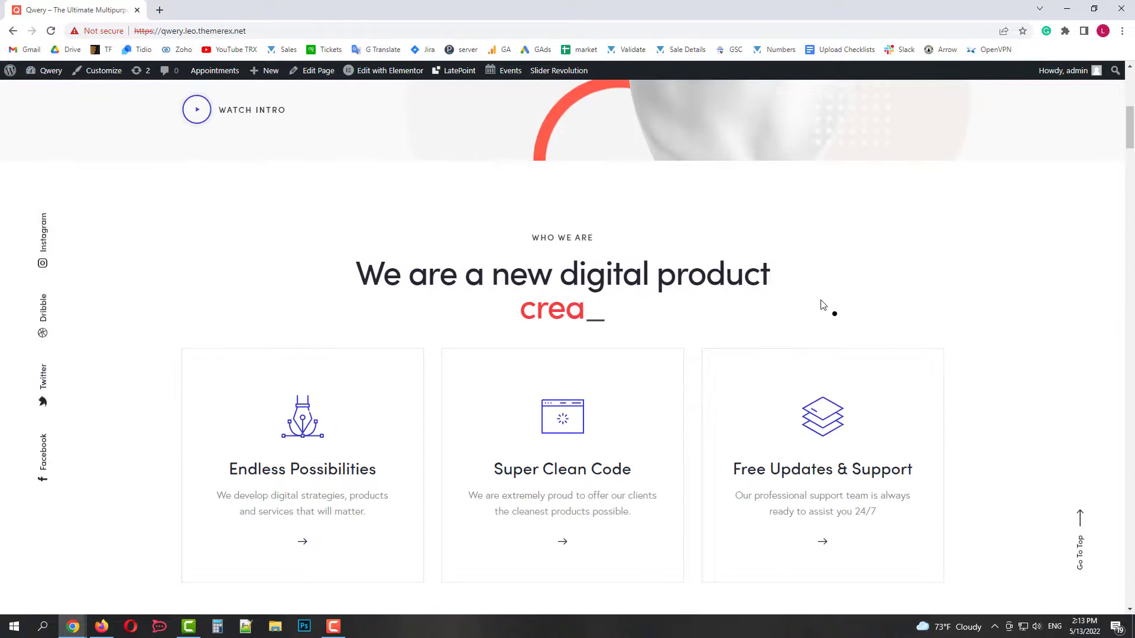